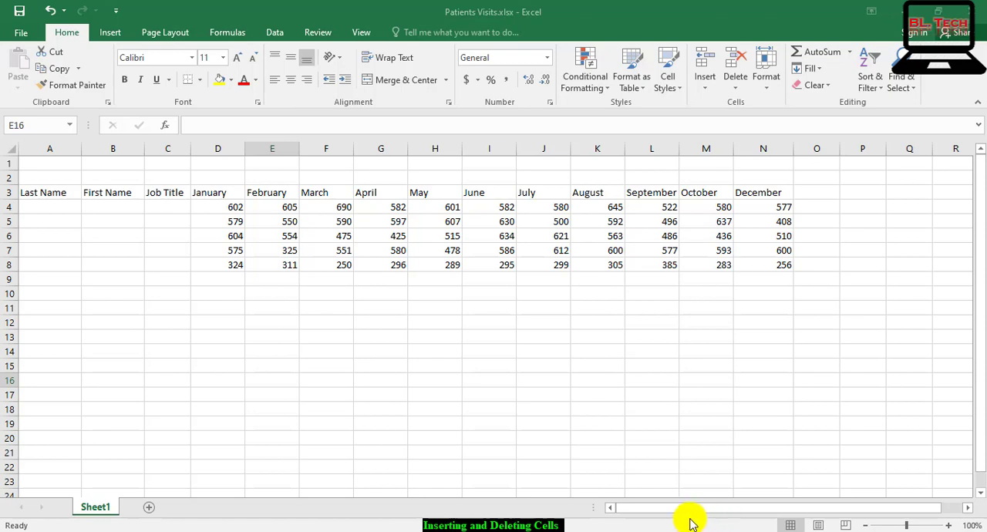
# Insert a blank cell at G5, moving the April values below it down, and enter 590 in it
pyautogui.click(384, 221)
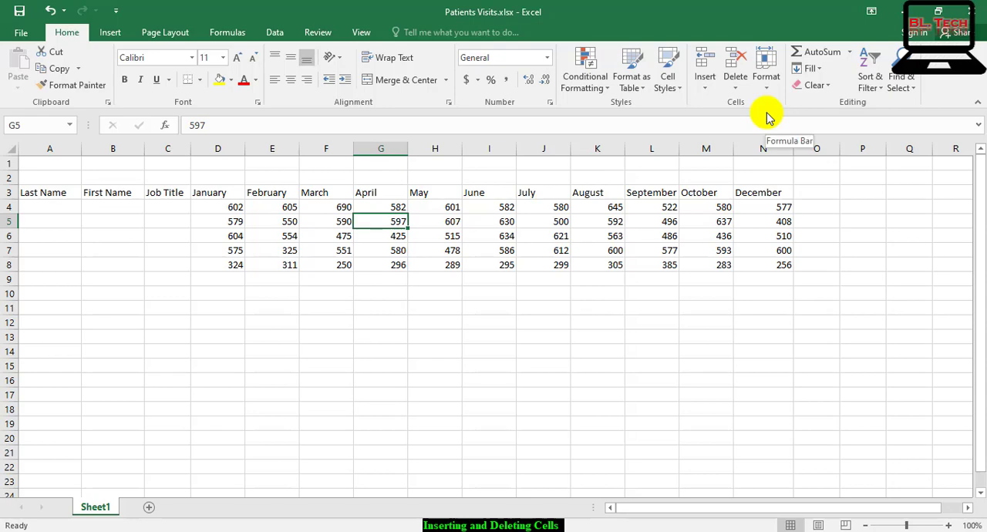
pyautogui.click(703, 54)
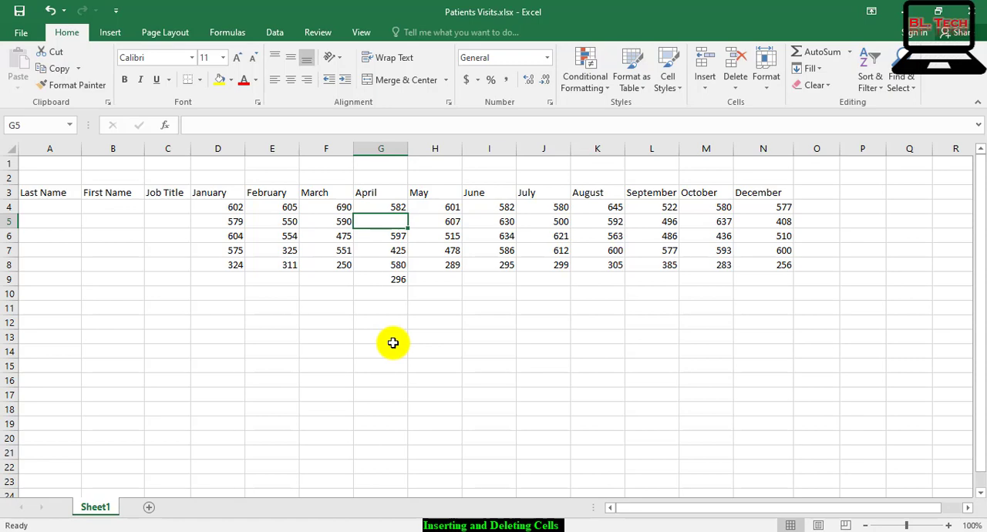
pyautogui.write('59')
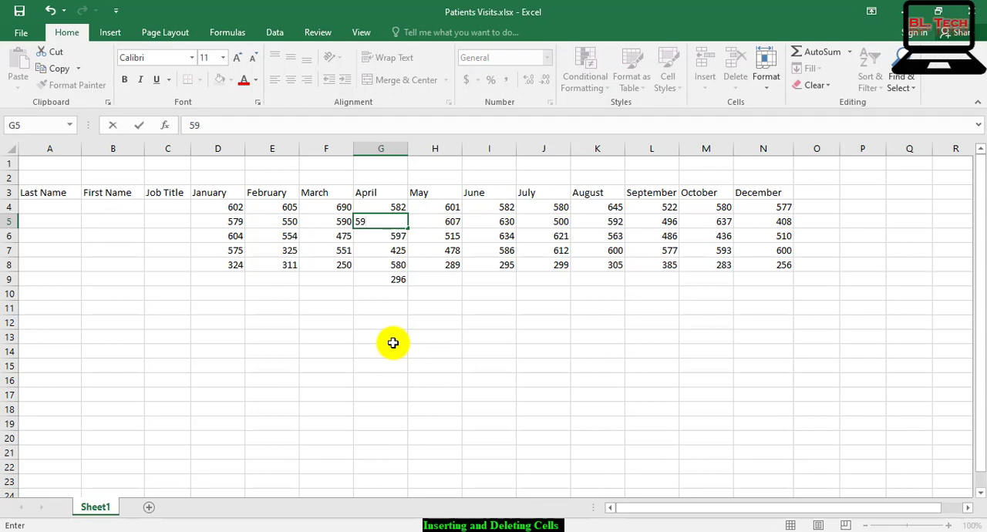
pyautogui.write('0')
pyautogui.press('Return')
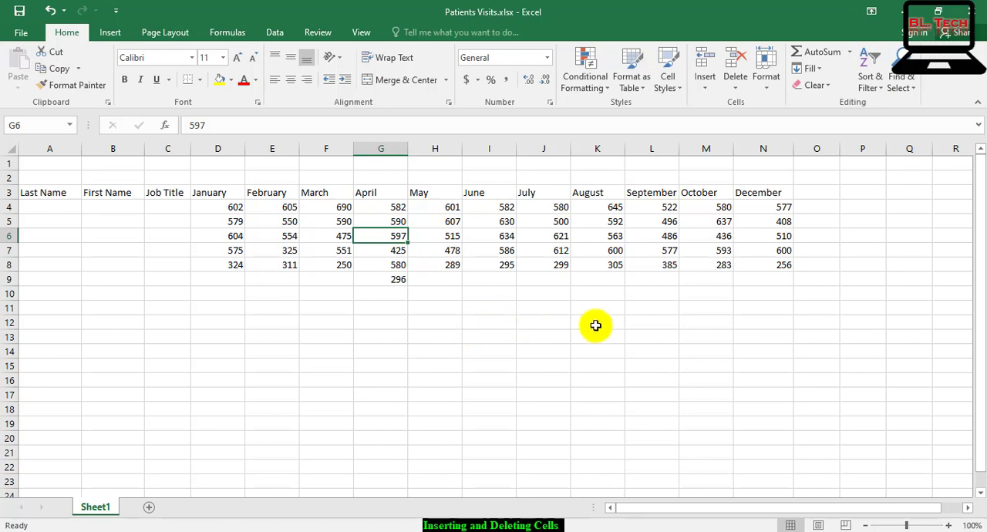
pyautogui.click(816, 195)
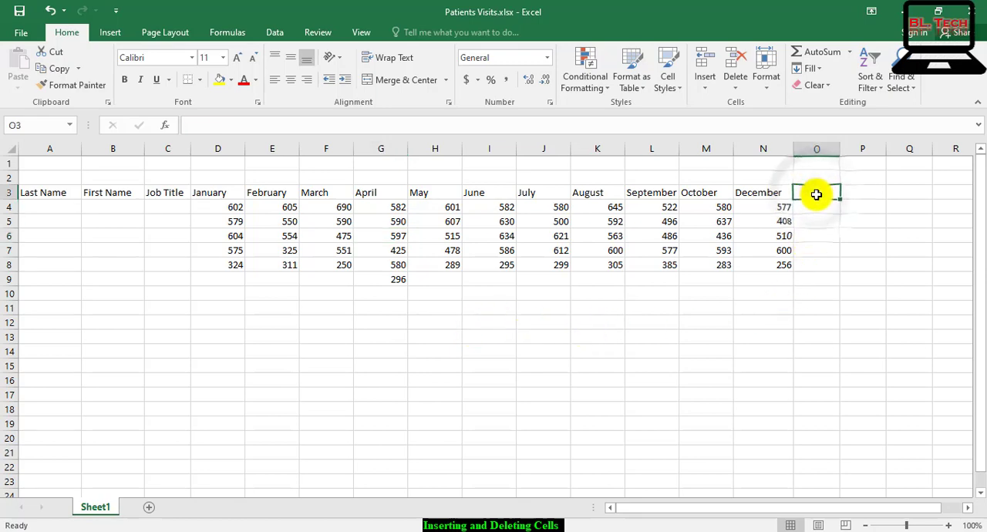
pyautogui.moveTo(817, 194); pyautogui.dragTo(811, 284)
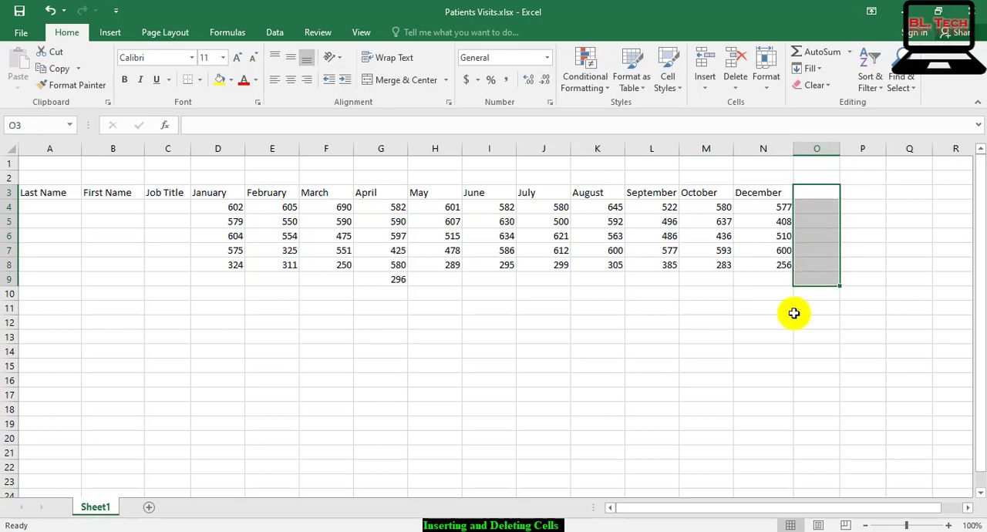
pyautogui.click(730, 360)
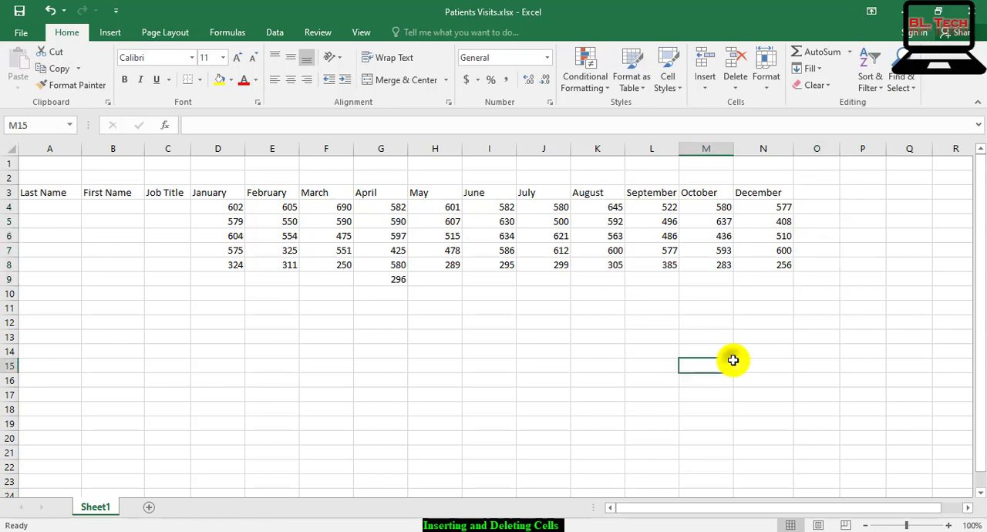
# Insert blank cells at N3:N9 with the Shift cells right option, moving the December data one column over
pyautogui.click(767, 192)
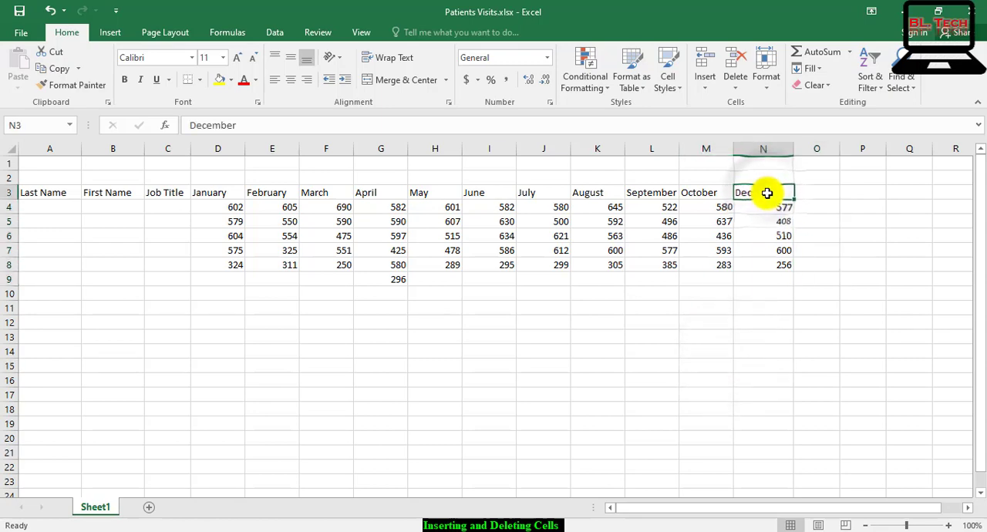
pyautogui.moveTo(764, 194); pyautogui.dragTo(760, 279)
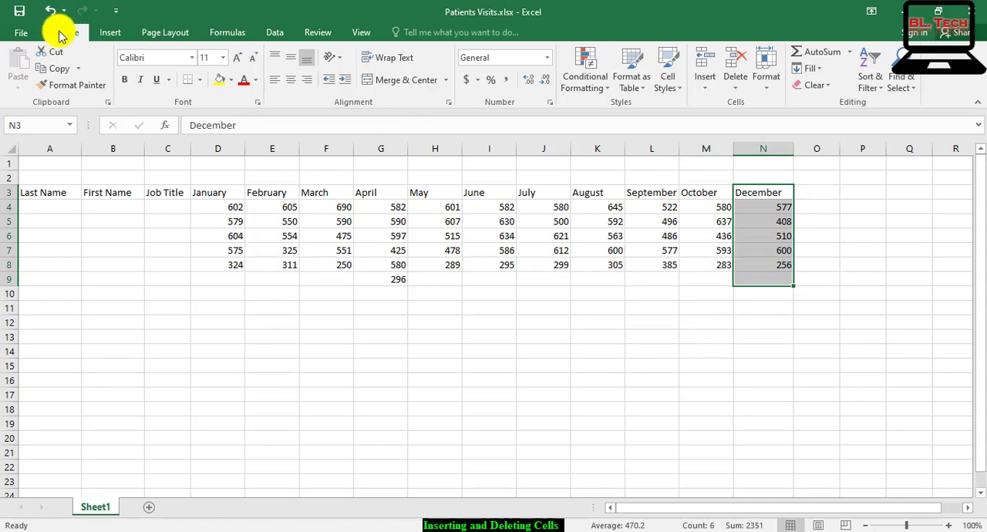
pyautogui.click(707, 89)
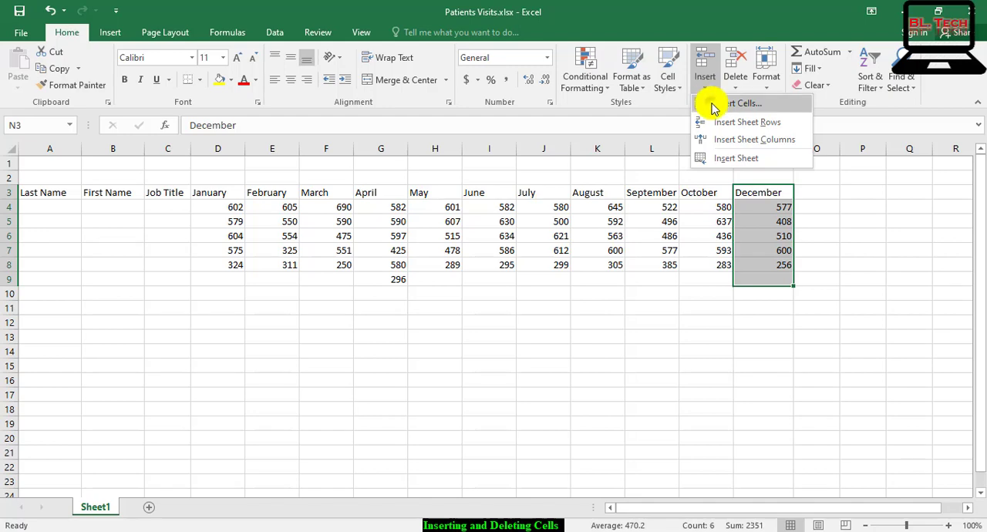
pyautogui.click(713, 106)
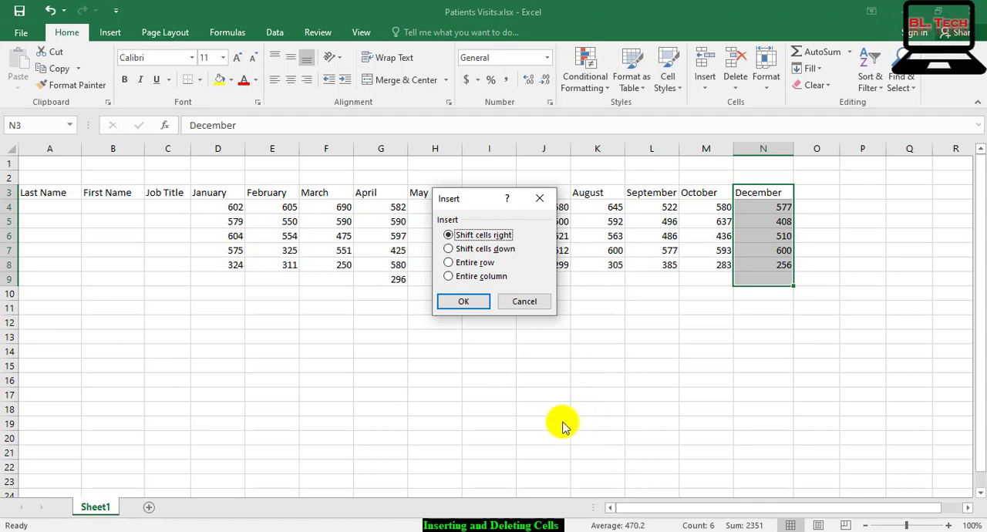
pyautogui.click(470, 303)
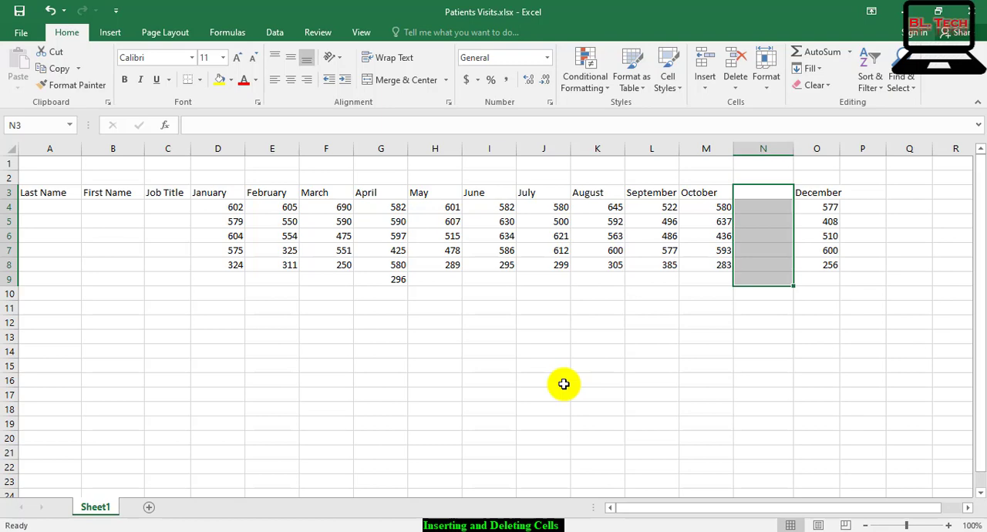
# Enter the header November in cell N3, between October and December
pyautogui.click(761, 194)
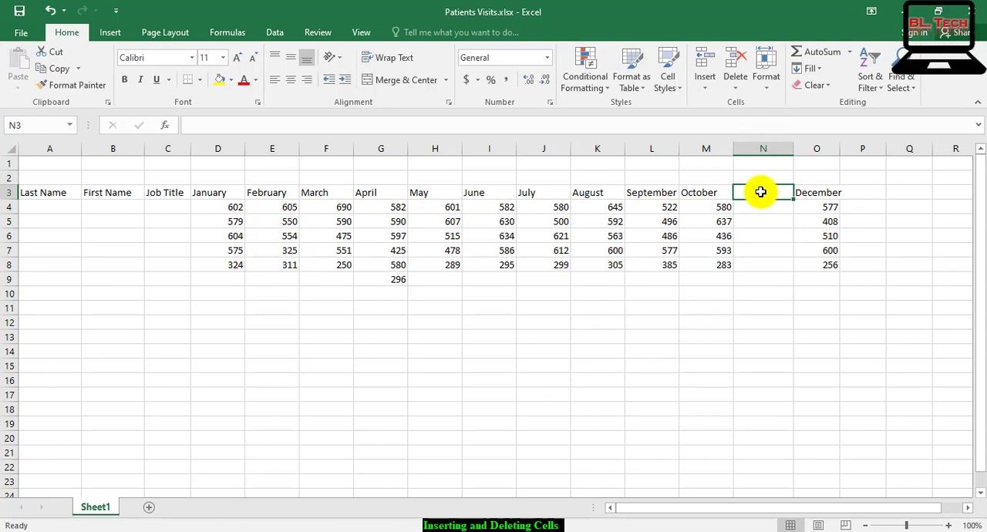
pyautogui.write('N')
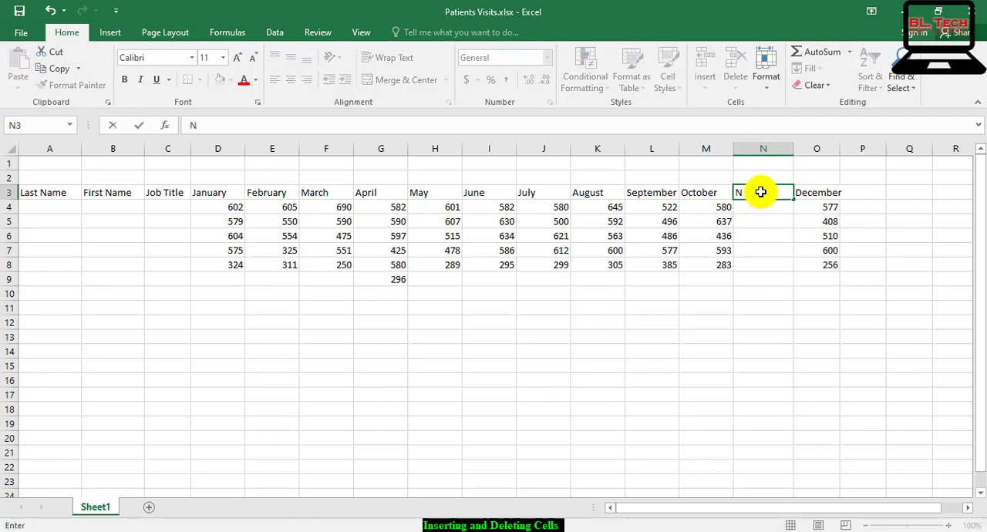
pyautogui.write('ovember')
pyautogui.press('Return')
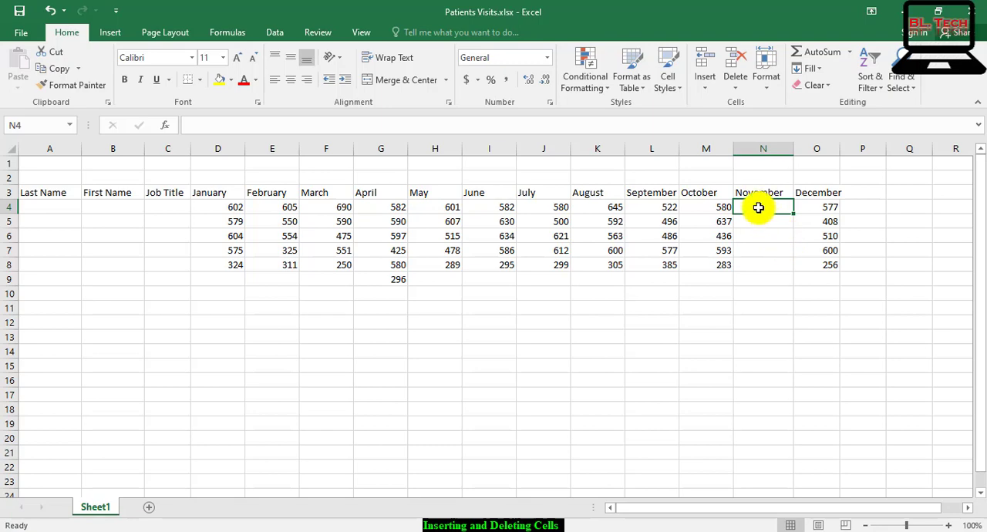
# Enter 480, 502 and 446 in cells N4 to N6 under the November header
pyautogui.moveTo(759, 207); pyautogui.dragTo(754, 275)
pyautogui.click(761, 335)
pyautogui.moveTo(762, 315); pyautogui.dragTo(762, 206)
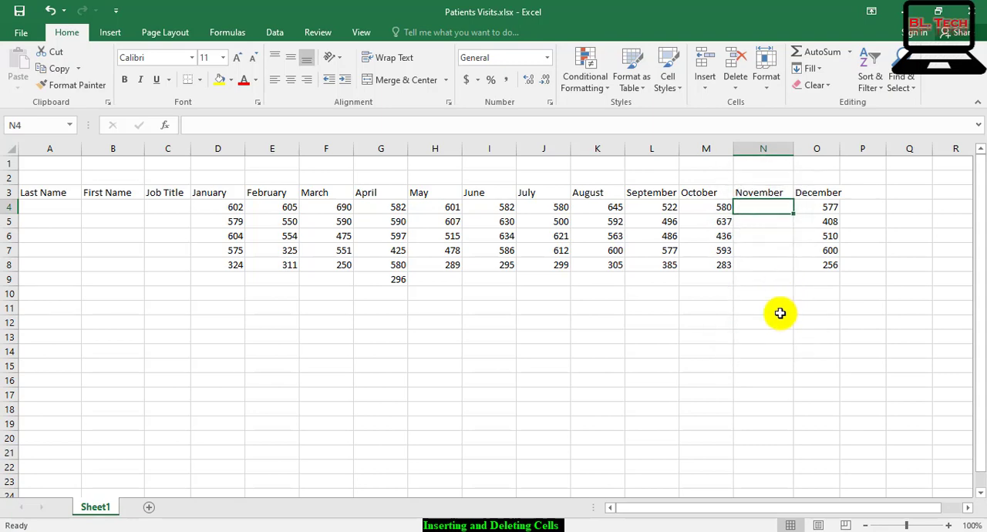
pyautogui.write('480')
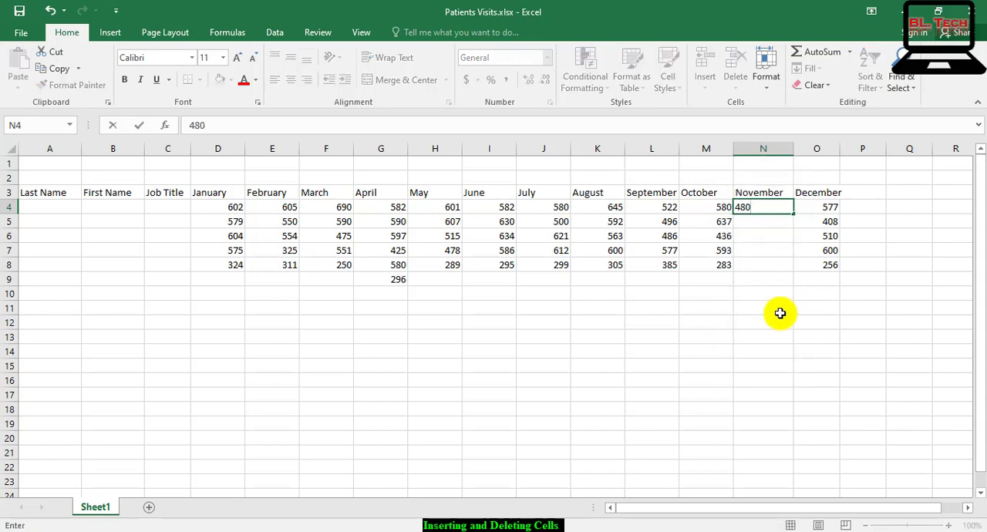
pyautogui.press('Return')
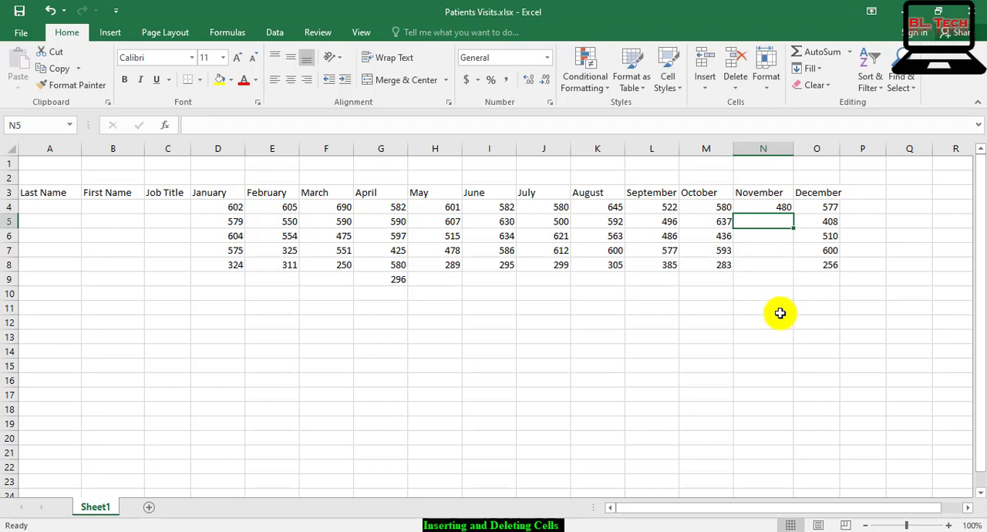
pyautogui.write('502')
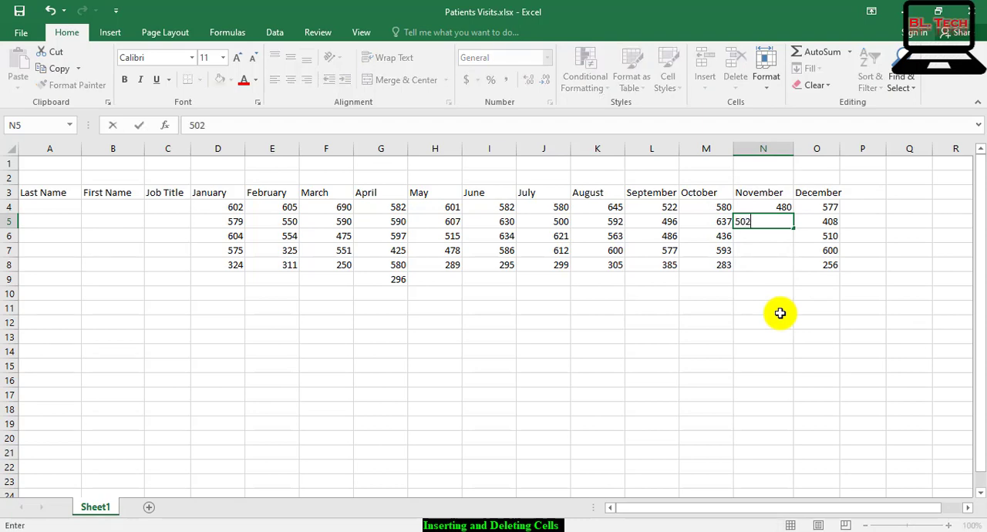
pyautogui.press('Return')
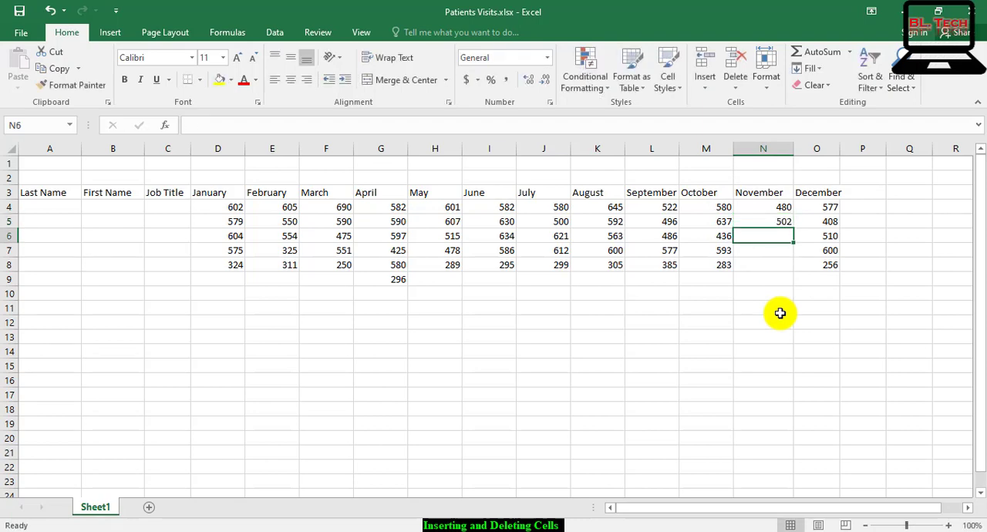
pyautogui.write('44')
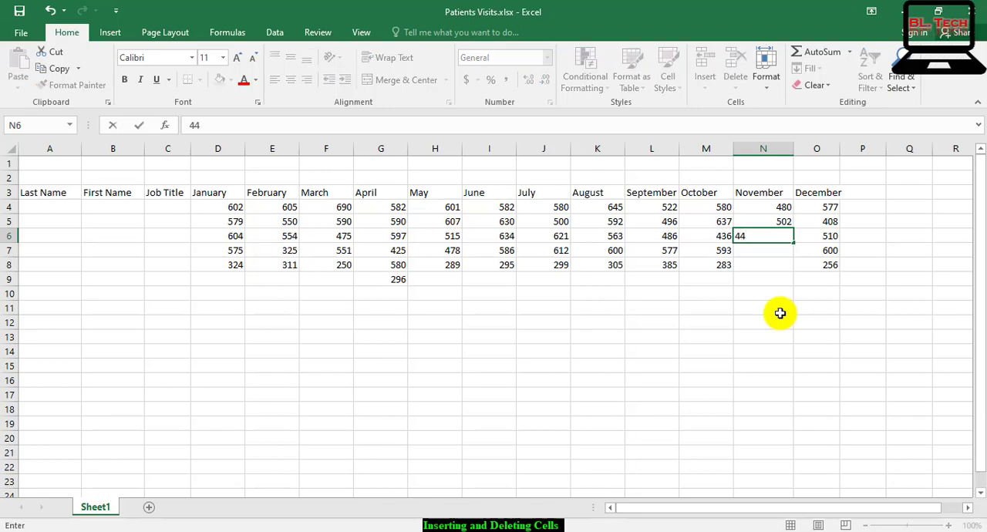
pyautogui.write('6')
pyautogui.press('Return')
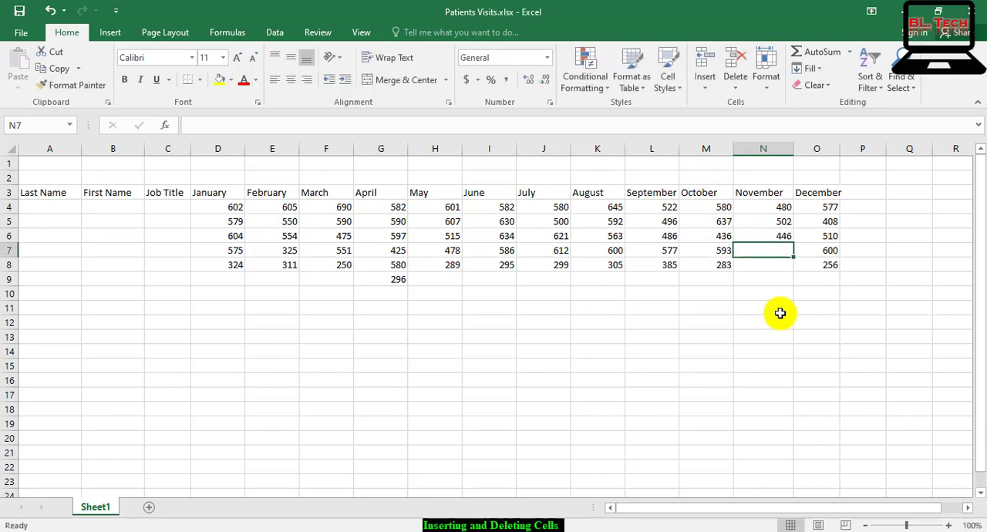
# Complete the November column with 577 in N7 and 302 in both N8 and N9
pyautogui.write('577')
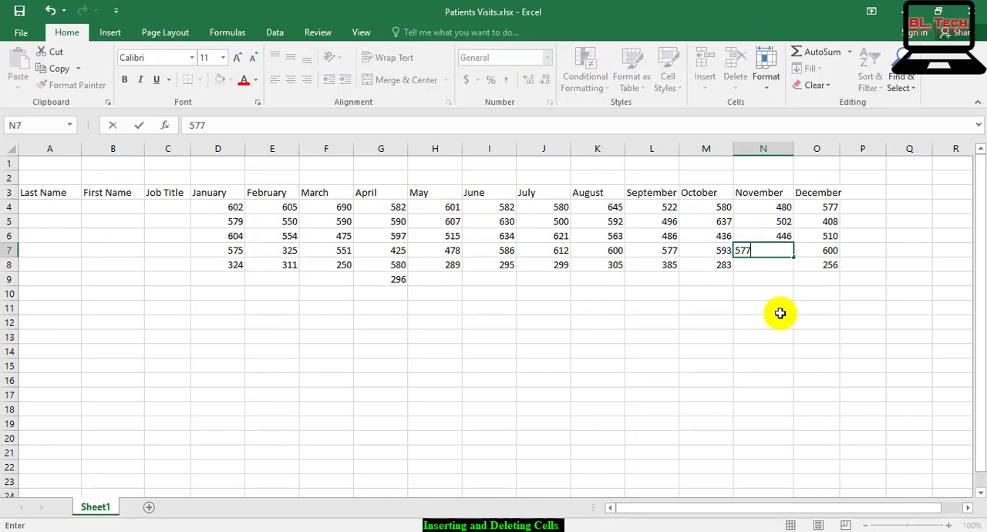
pyautogui.press('Return')
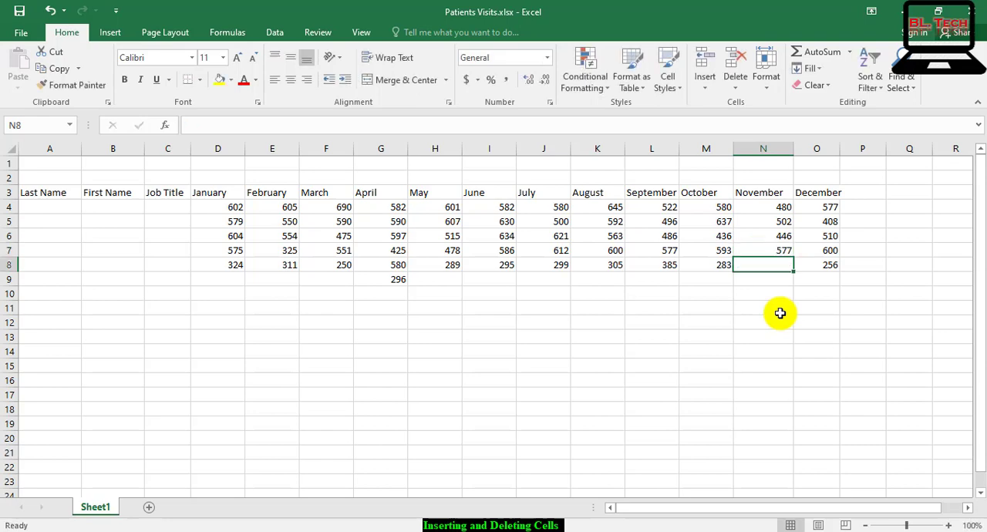
pyautogui.write('302')
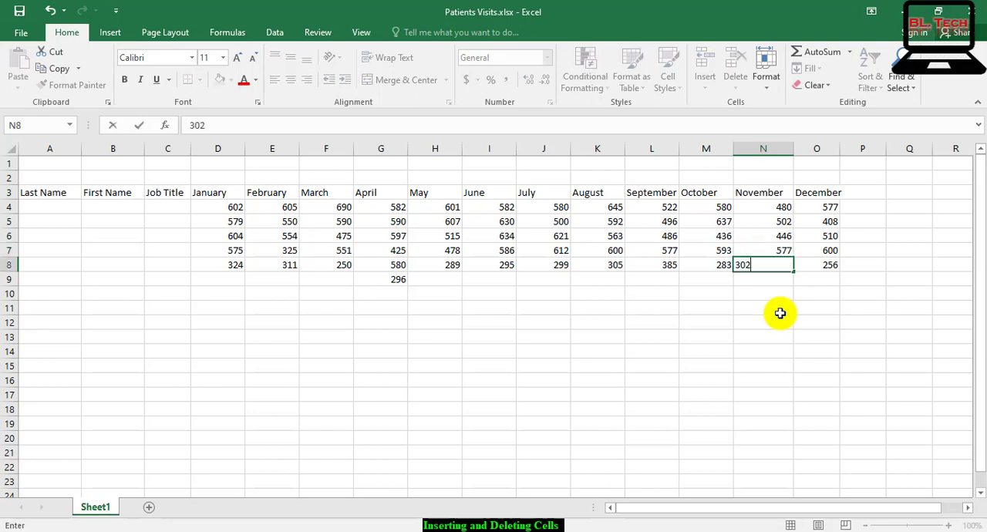
pyautogui.press('Return')
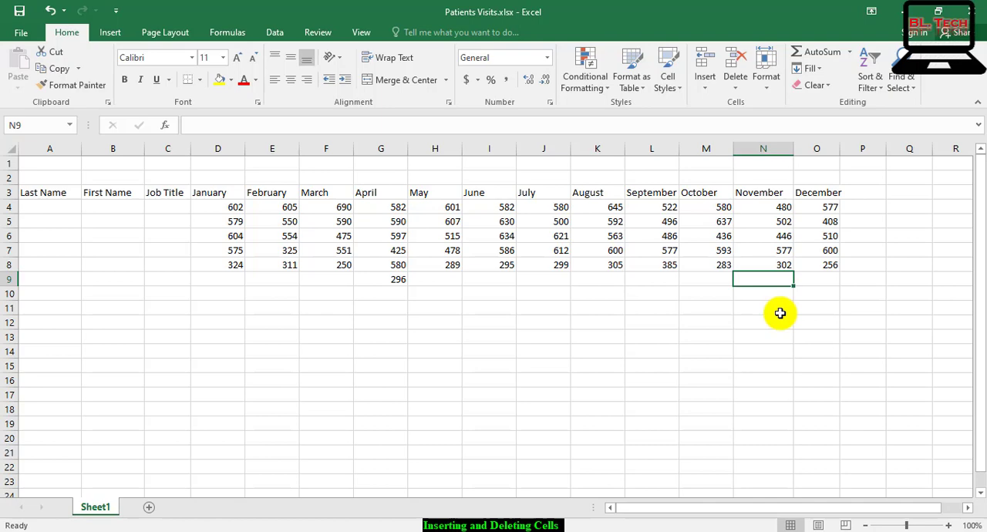
pyautogui.write('302')
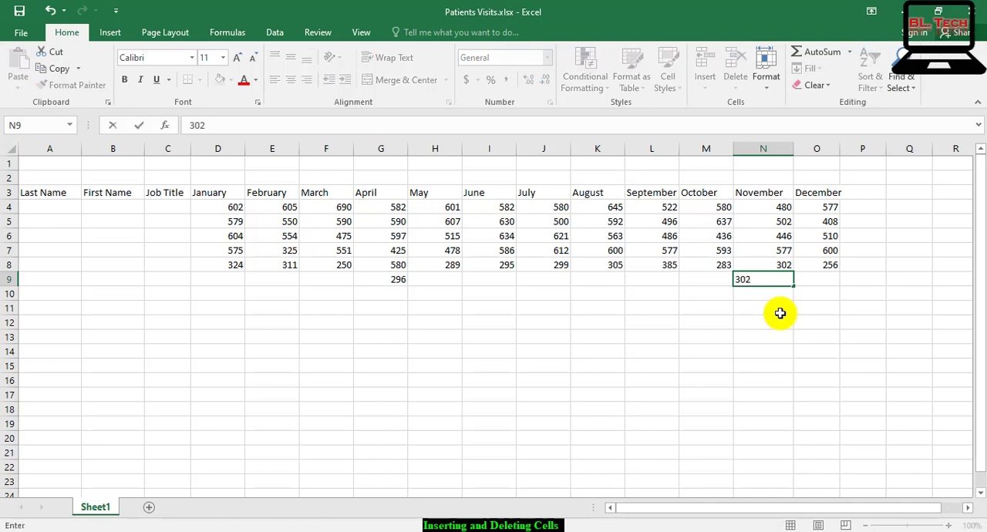
pyautogui.press('Return')
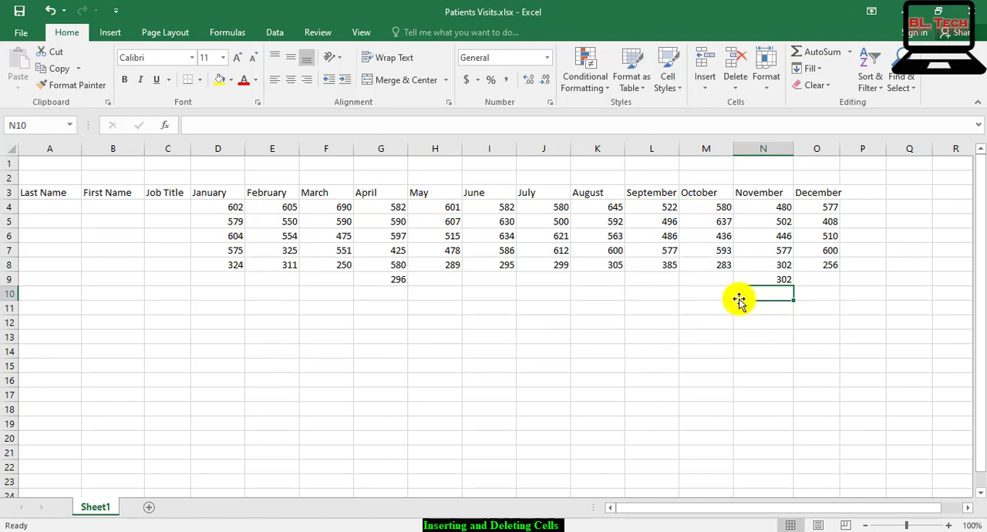
pyautogui.click(864, 210)
pyautogui.click(865, 242)
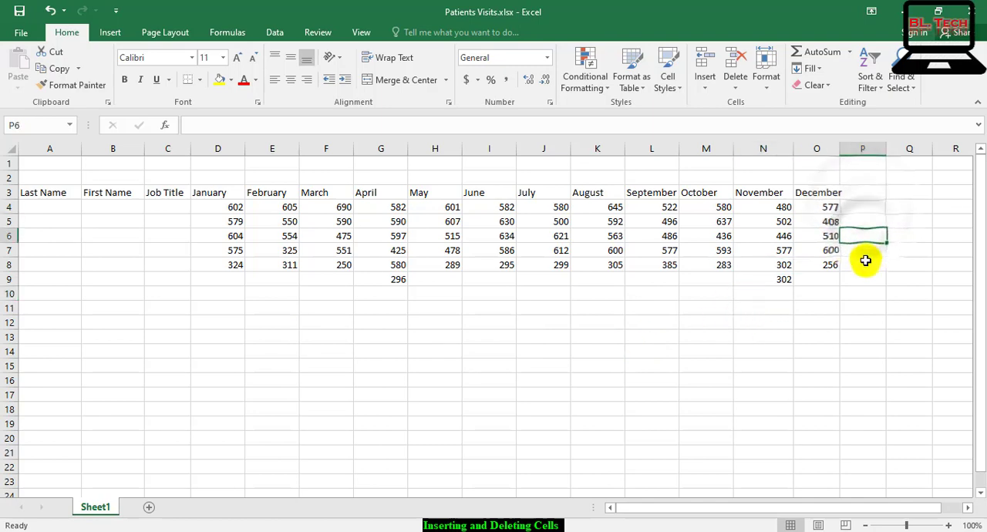
pyautogui.click(865, 255)
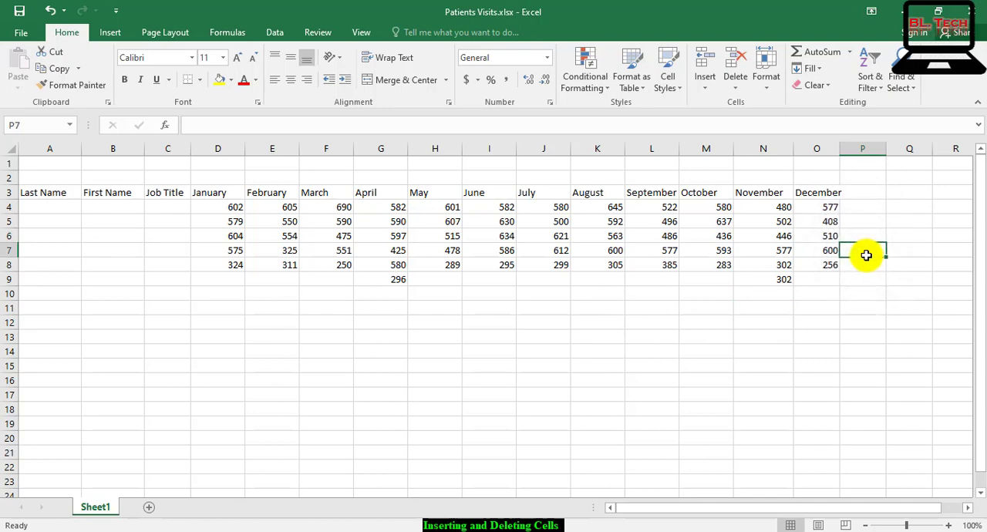
# Delete cell O7 in the December column using the Shift cells left option
pyautogui.click(828, 250)
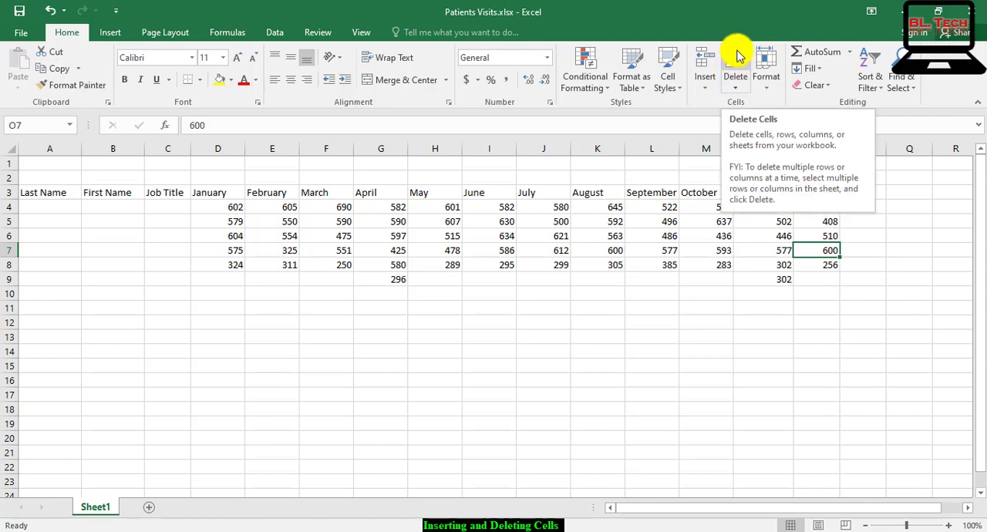
pyautogui.click(736, 86)
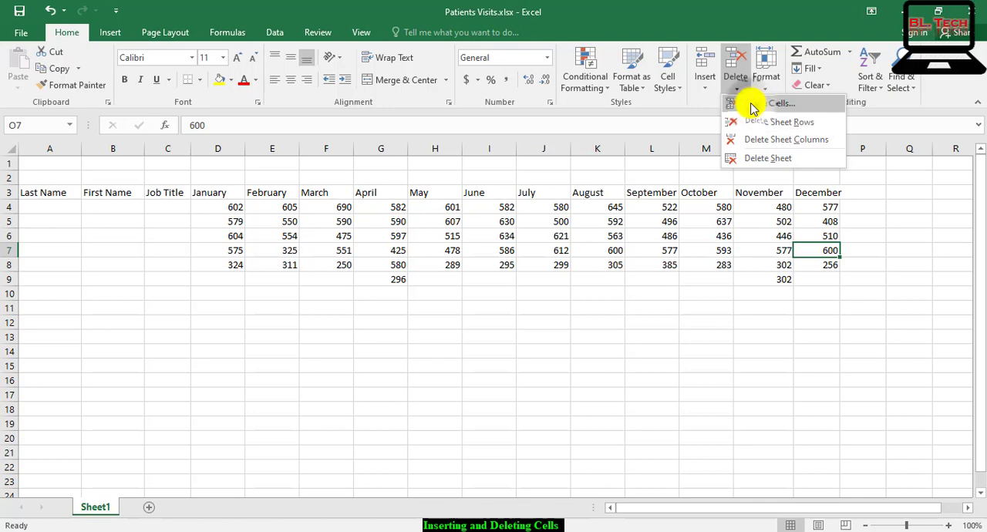
pyautogui.click(752, 105)
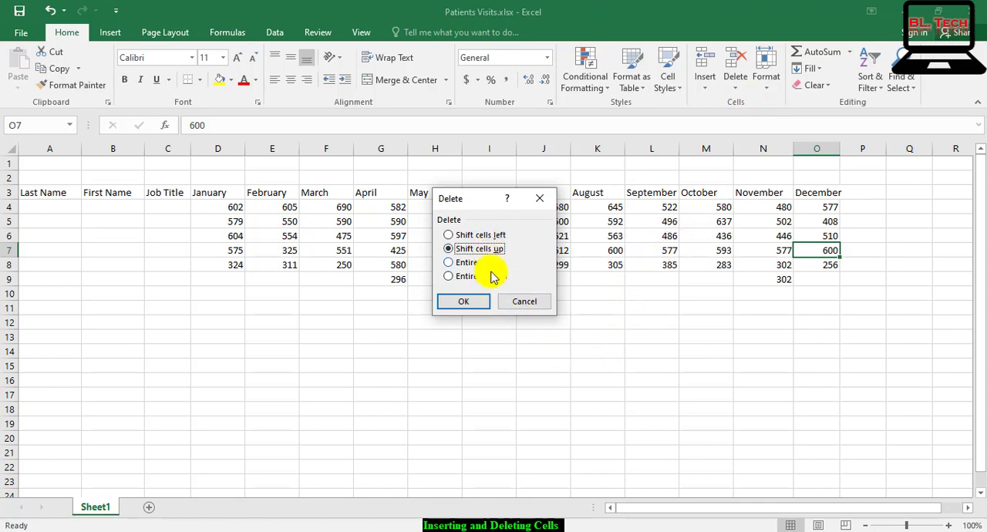
pyautogui.click(461, 235)
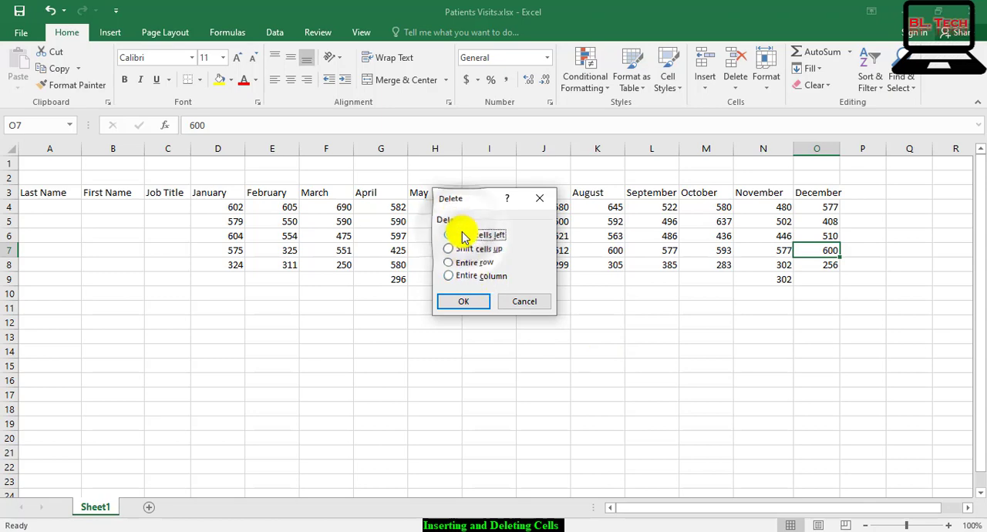
pyautogui.click(451, 304)
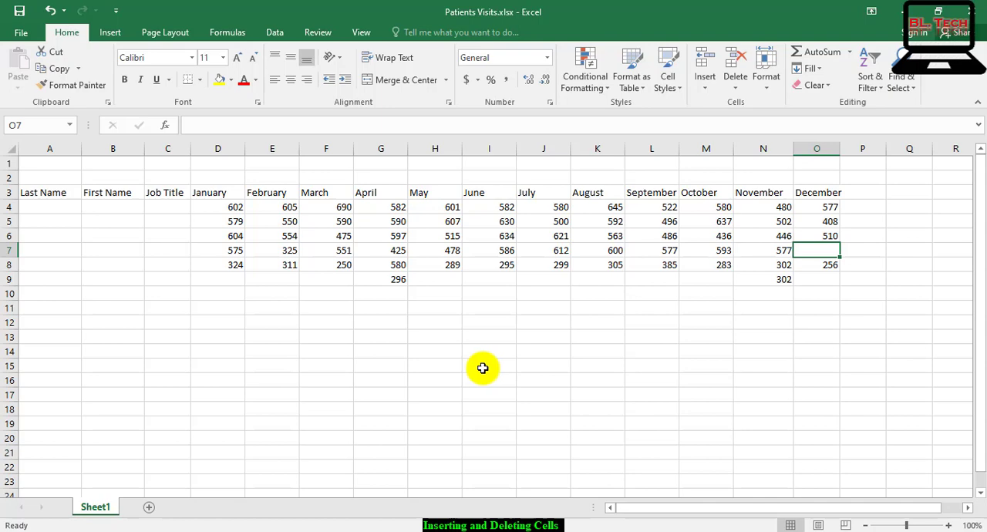
# Delete the cell range A8:O8 using the Shift cells up option
pyautogui.click(402, 351)
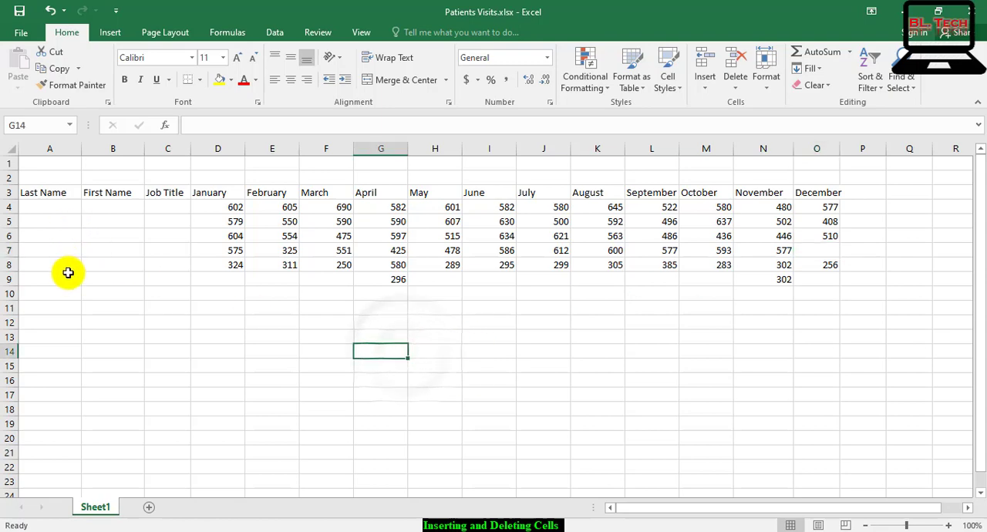
pyautogui.moveTo(41, 266); pyautogui.dragTo(822, 266)
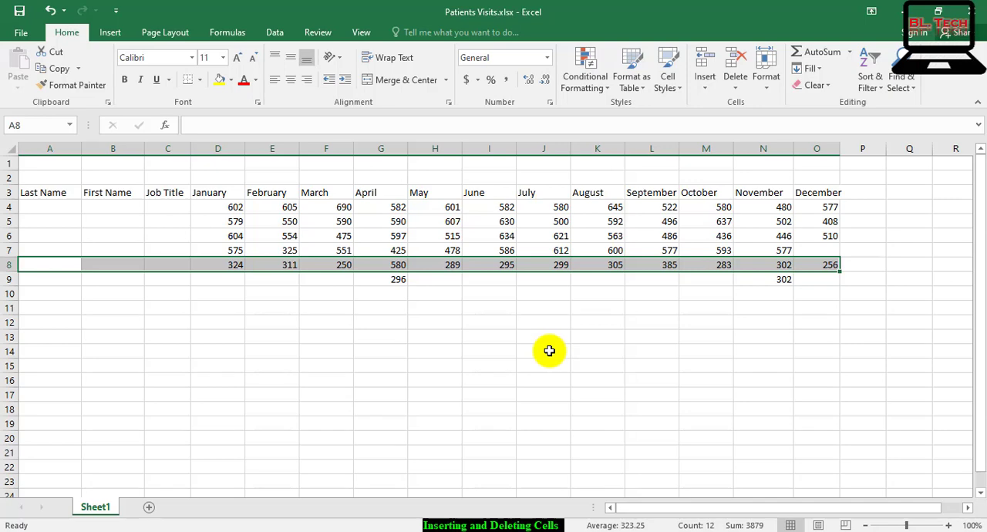
pyautogui.rightClick(495, 263)
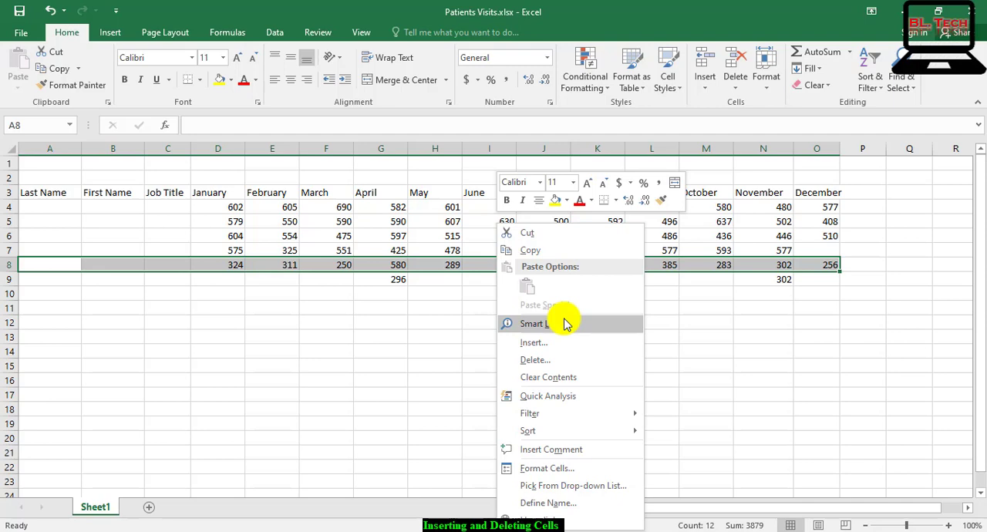
pyautogui.click(554, 362)
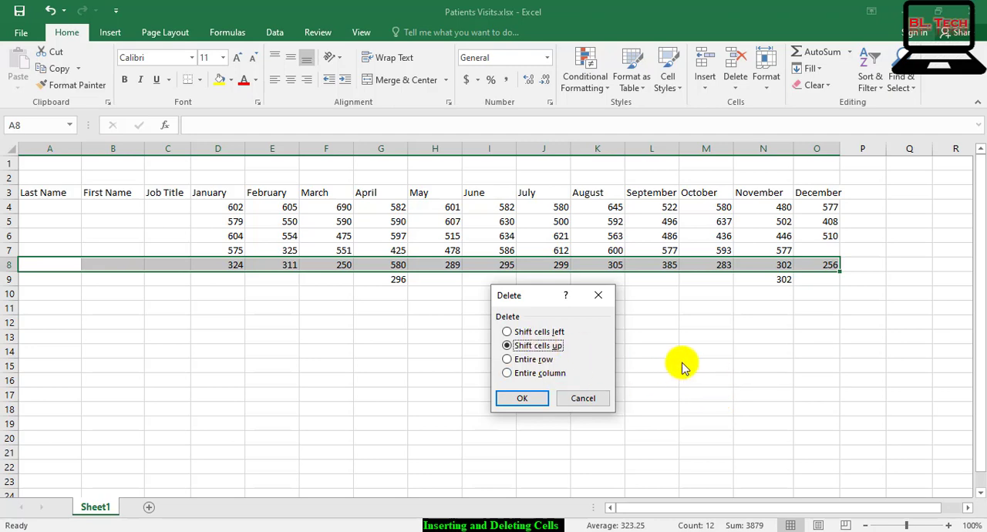
pyautogui.click(529, 401)
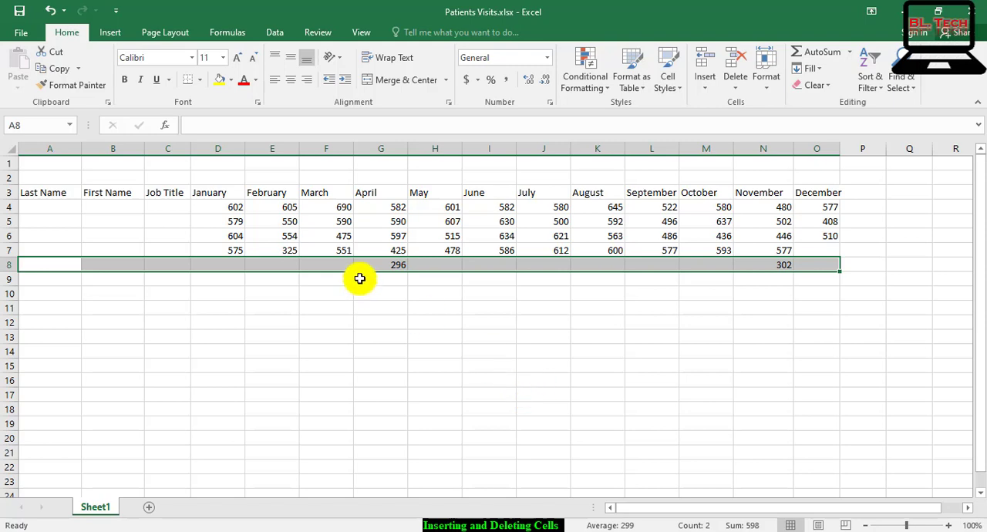
# Delete the January cells D3:D8 using the Shift cells left option, and leave the range deselected
pyautogui.click(225, 194)
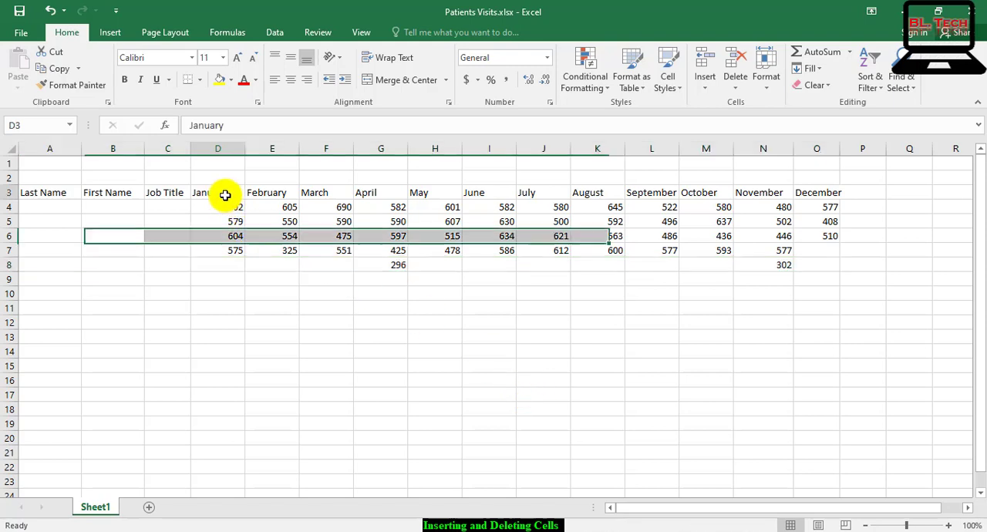
pyautogui.moveTo(225, 194); pyautogui.dragTo(225, 265)
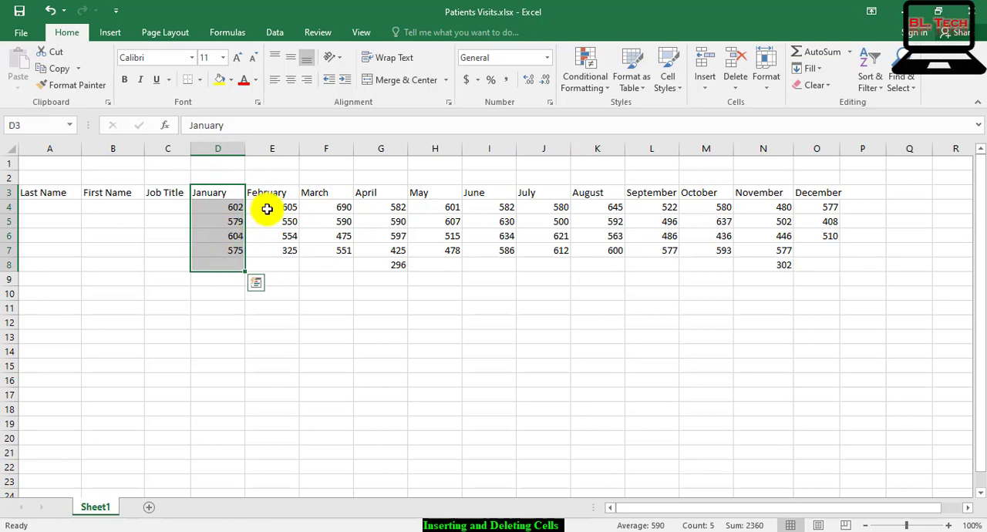
pyautogui.click(745, 96)
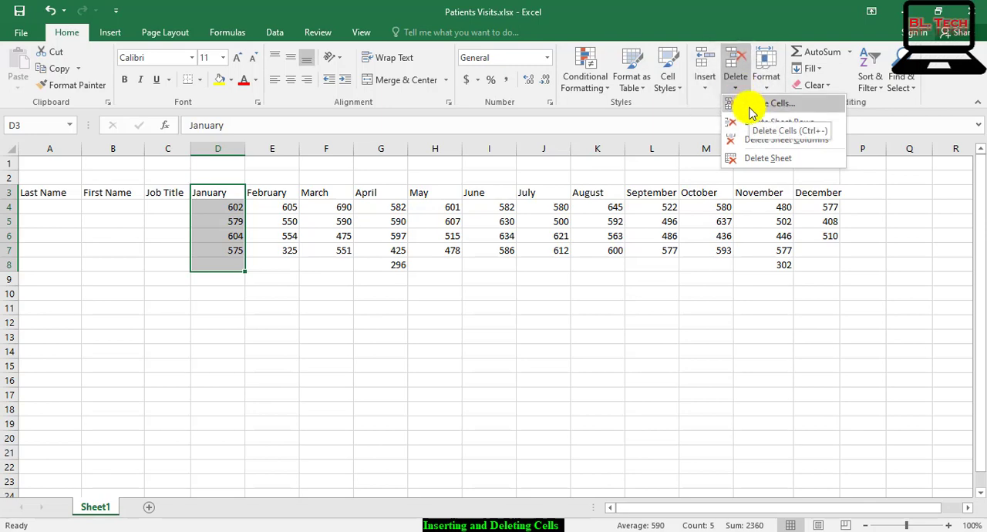
pyautogui.click(748, 103)
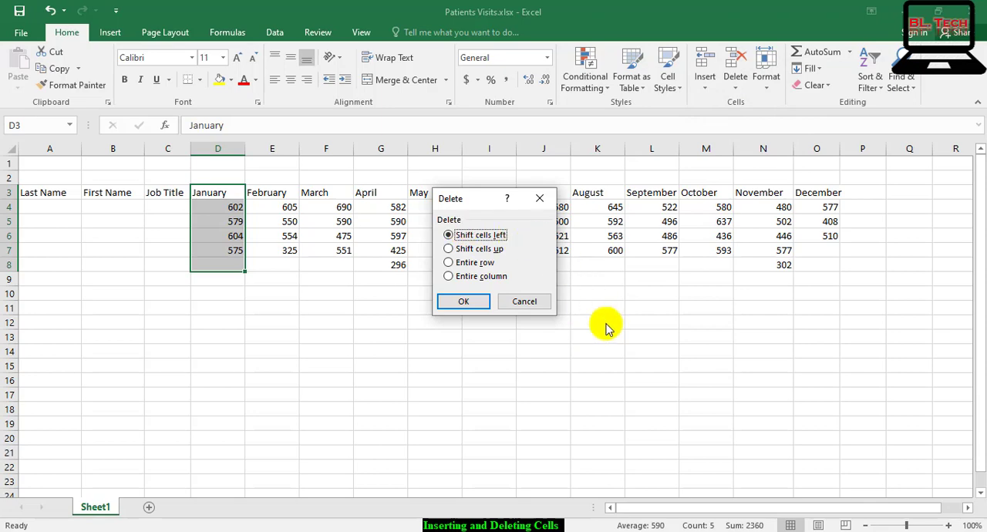
pyautogui.click(468, 303)
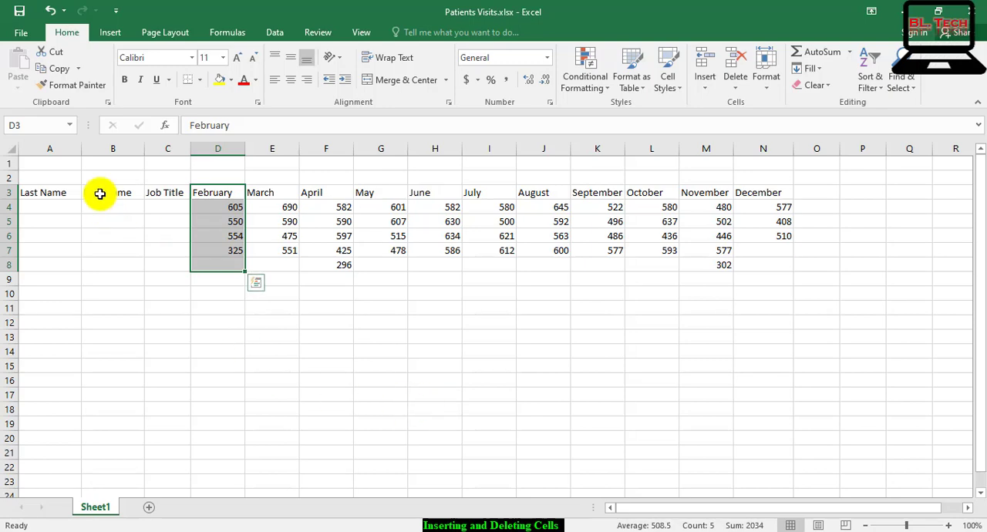
pyautogui.hotkey('ctrl', 'q')
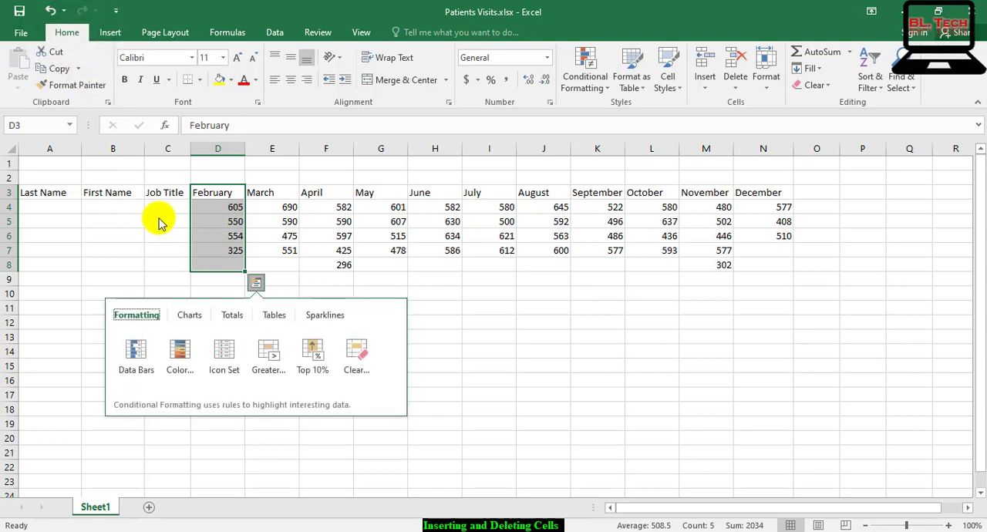
pyautogui.click(625, 458)
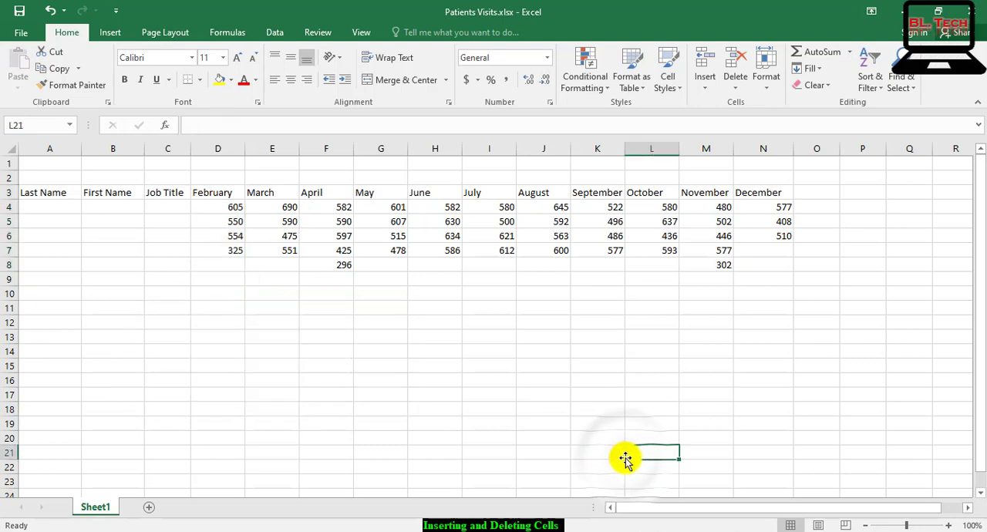